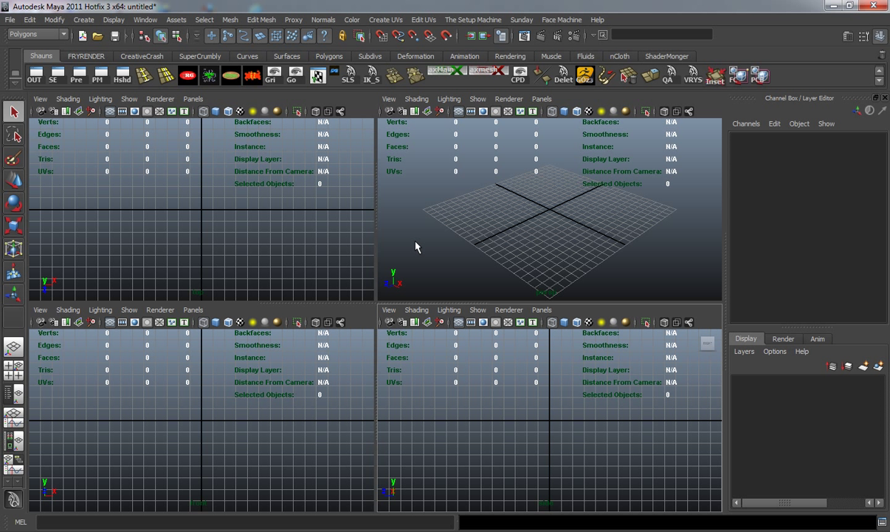
Activate the front, top, then perspective panels, briefly maximizing the perspective view
{"action": "left_click", "coordinate": [343, 367]}
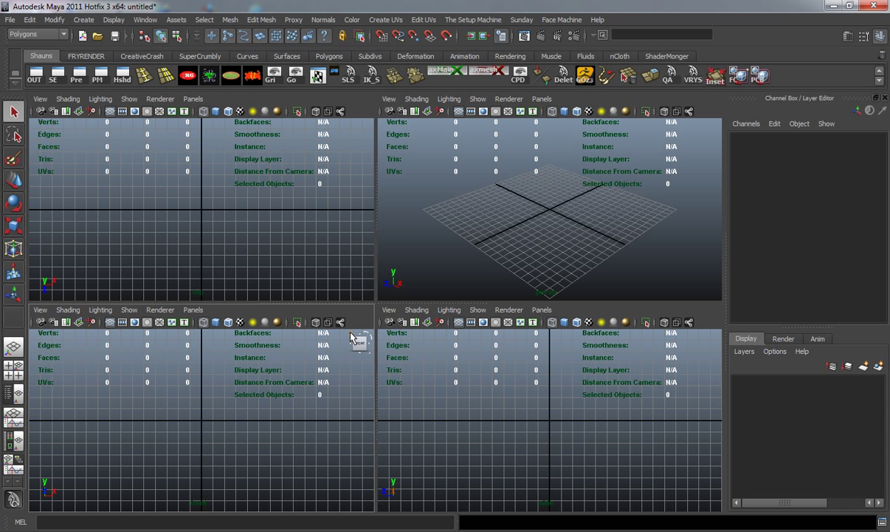
{"action": "left_click", "coordinate": [314, 258]}
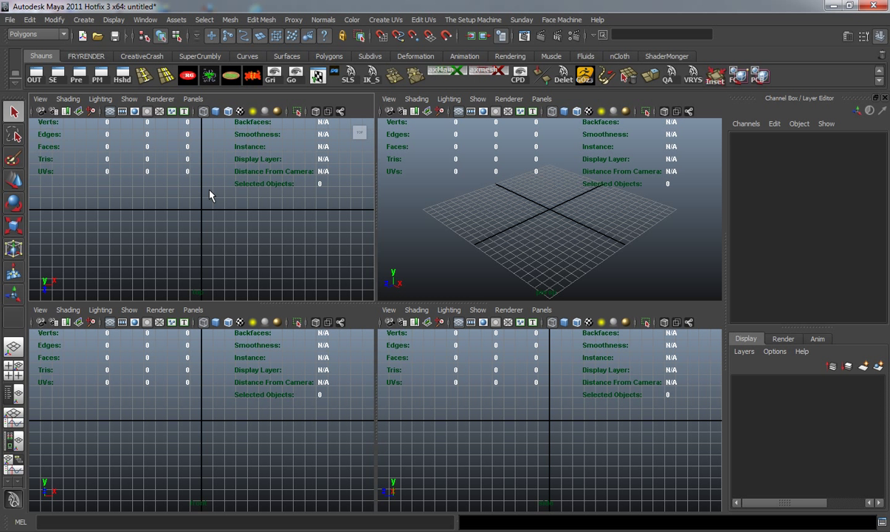
{"action": "key", "text": "alt+f"}
{"action": "left_click", "coordinate": [413, 222]}
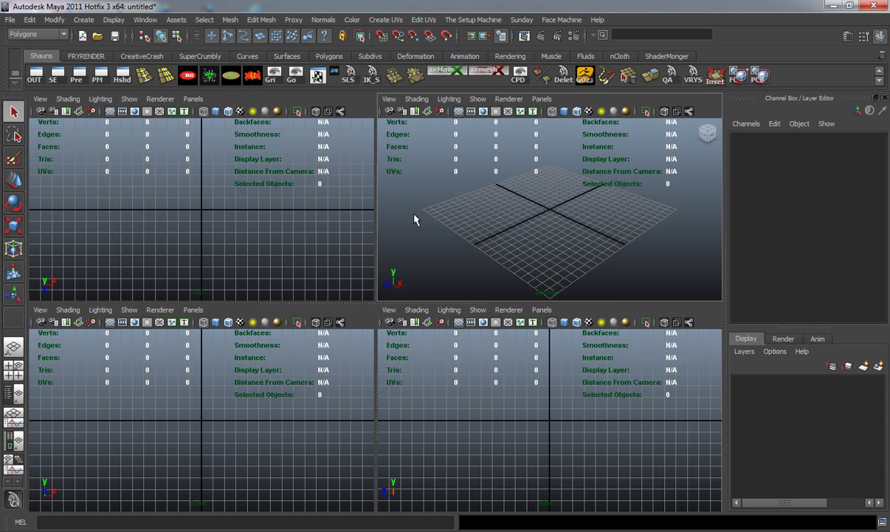
{"action": "key", "text": "space"}
{"action": "key", "text": "space"}
Replace the old scene with a new empty one without saving, back in four views
{"action": "left_click", "coordinate": [11, 19]}
{"action": "left_click", "coordinate": [33, 38]}
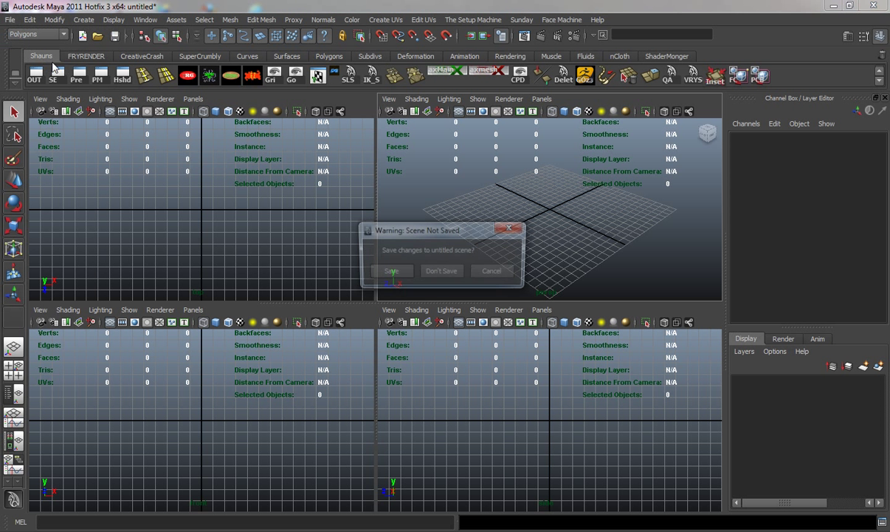
{"action": "left_click", "coordinate": [443, 272]}
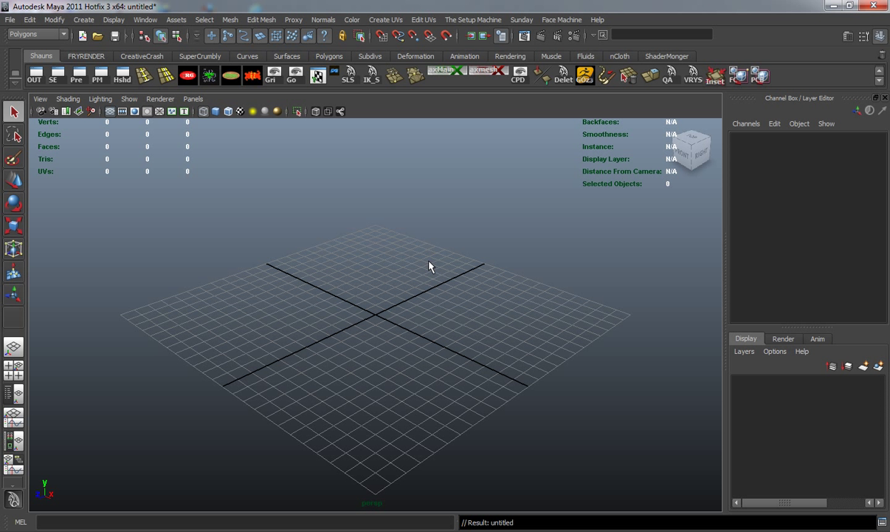
{"action": "key", "text": "space"}
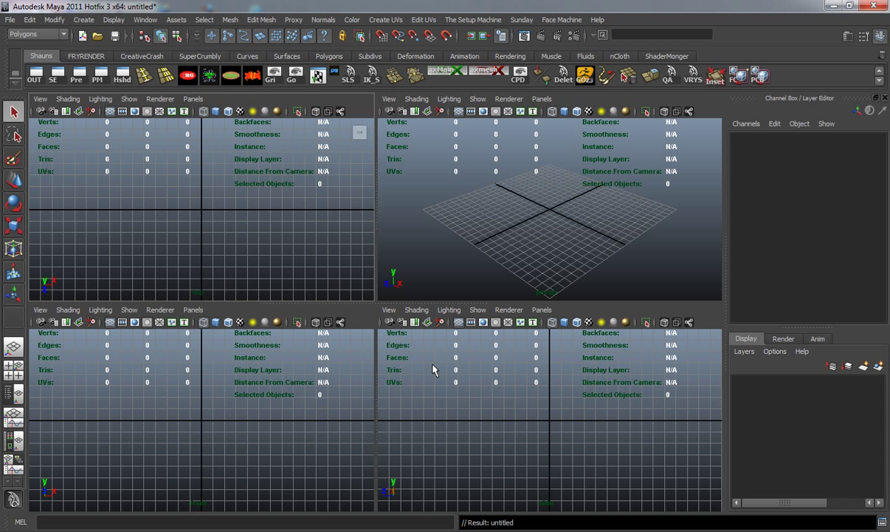
{"action": "left_click", "coordinate": [388, 310]}
{"action": "mouse_move", "coordinate": [449, 482]}
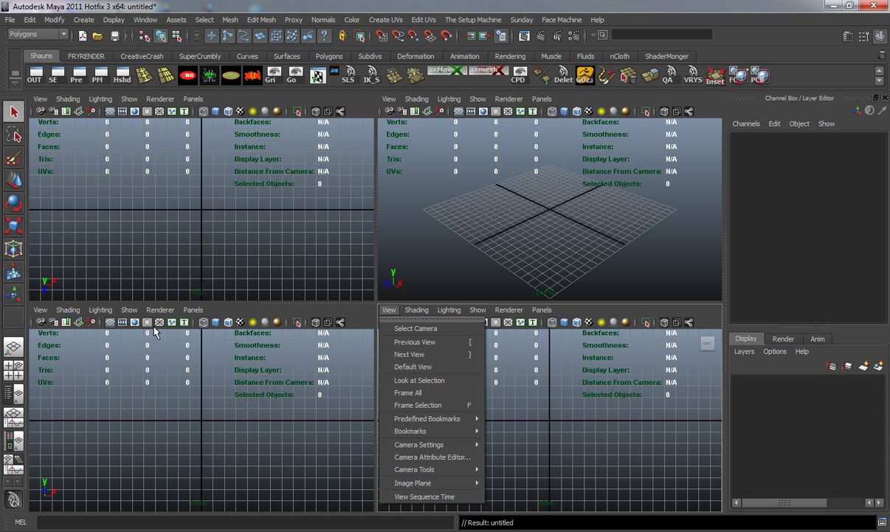
{"action": "left_click", "coordinate": [412, 226]}
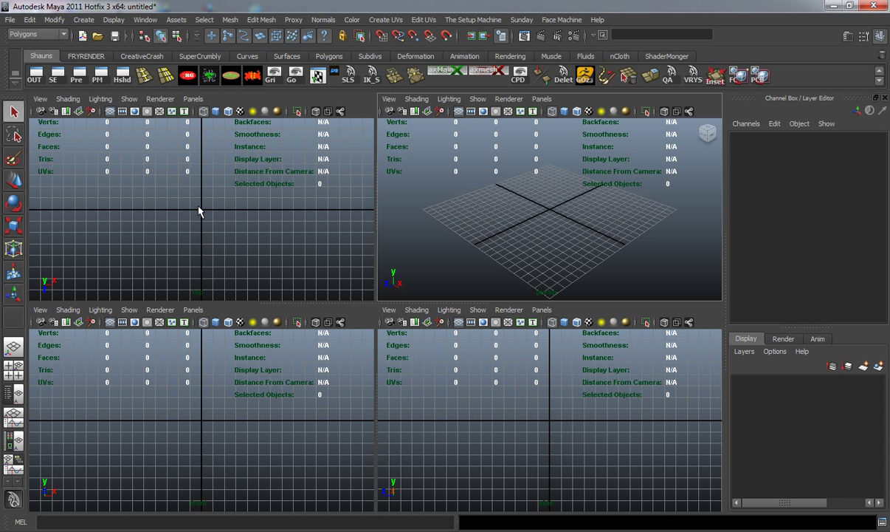
Launch SK-ImageStudio from the shelf and drag its window over the top viewport
{"action": "left_click", "coordinate": [220, 74]}
{"action": "left_click_drag", "start_coordinate": [111, 145], "coordinate": [129, 131]}
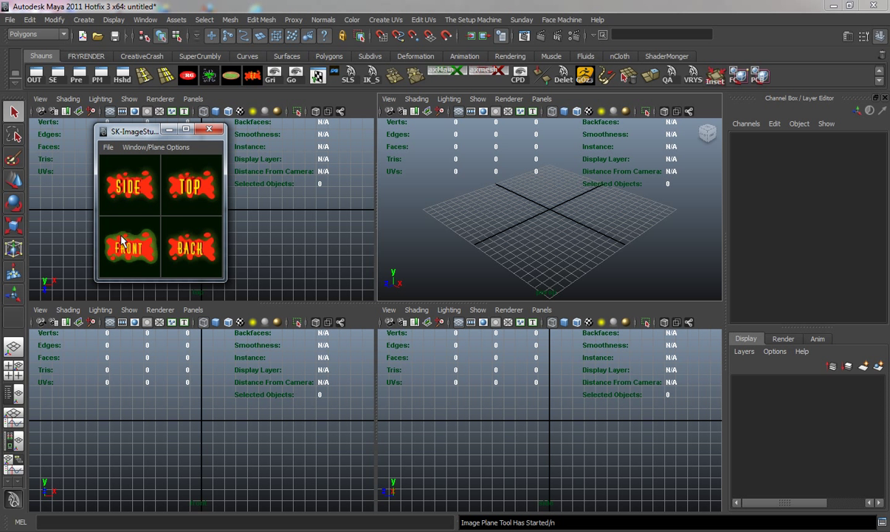
Load Left_Side_71x700.psd as the side image plane and Front_359x700.psd as the front plane
{"action": "left_click", "coordinate": [131, 189]}
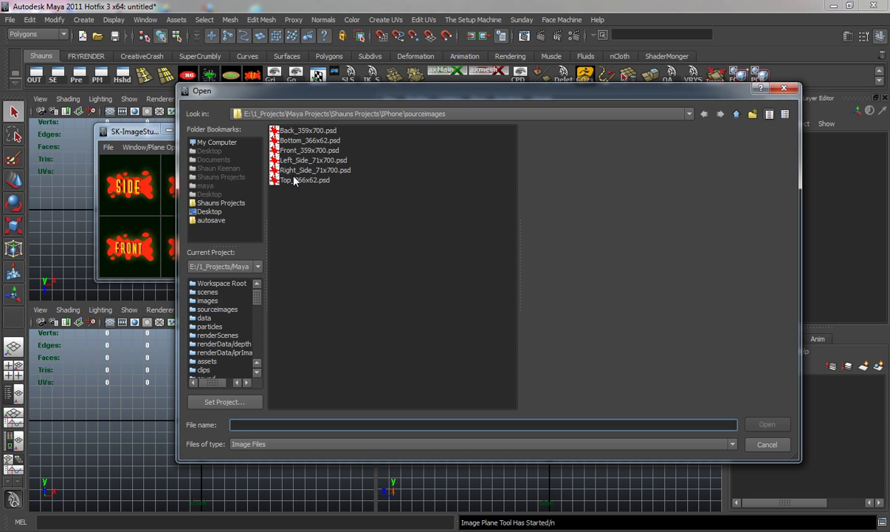
{"action": "left_click", "coordinate": [295, 159]}
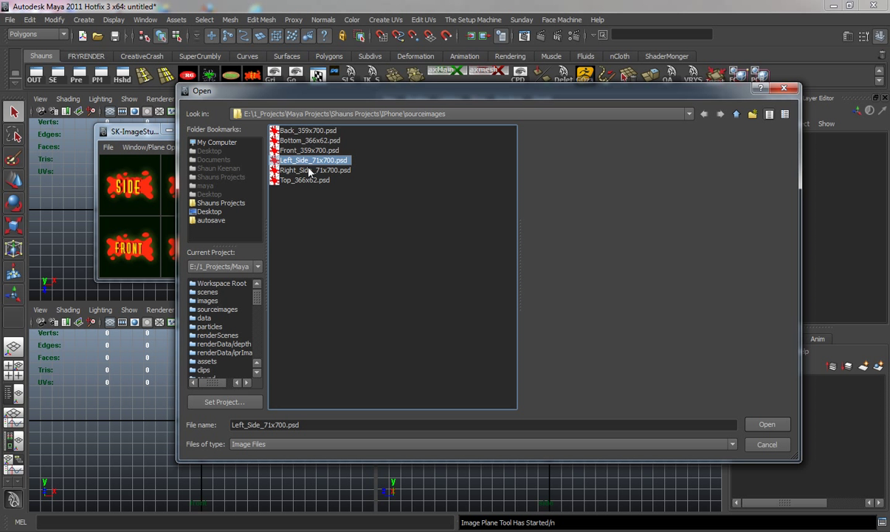
{"action": "left_click", "coordinate": [768, 424]}
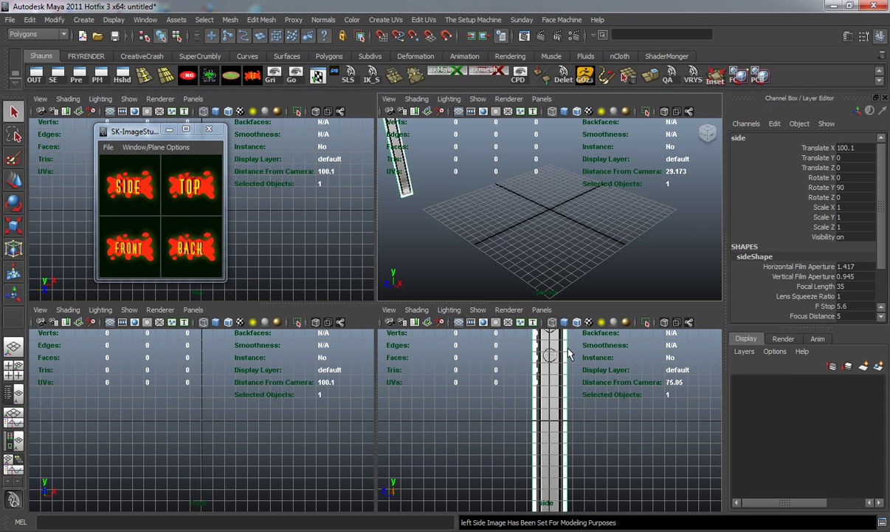
{"action": "left_click", "coordinate": [144, 248]}
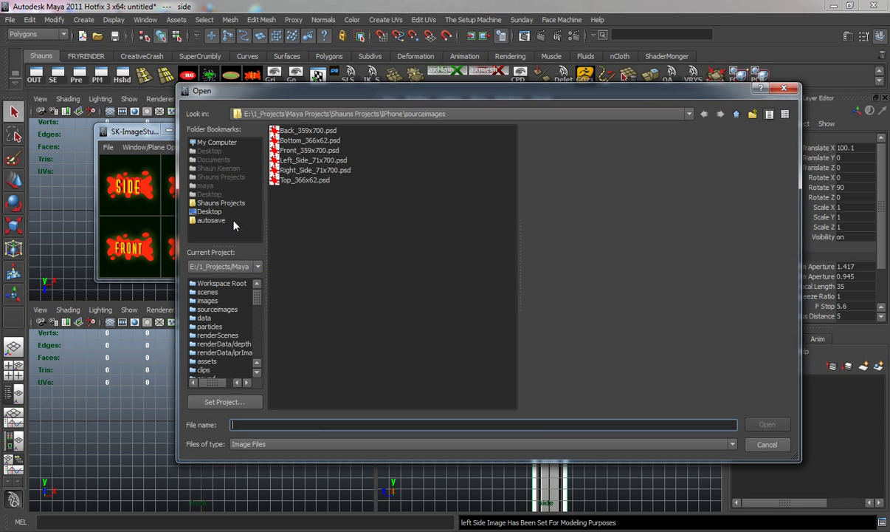
{"action": "left_click", "coordinate": [299, 149]}
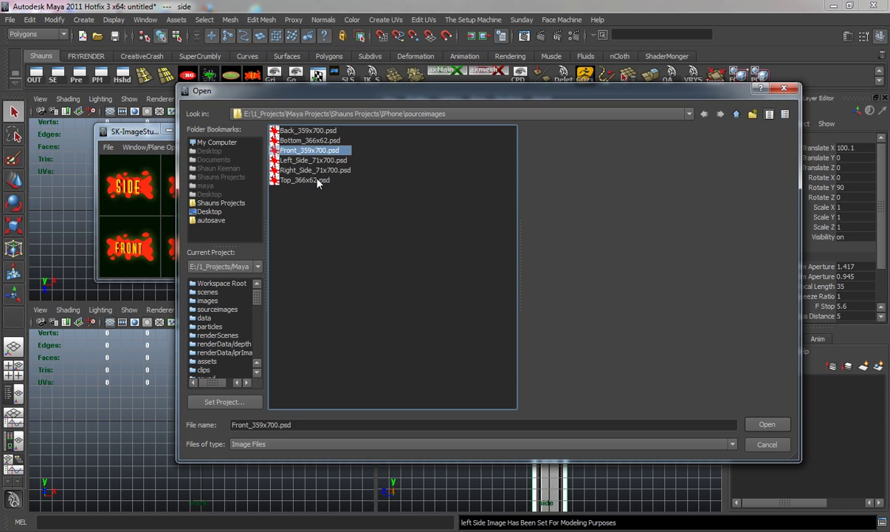
{"action": "left_click", "coordinate": [764, 424]}
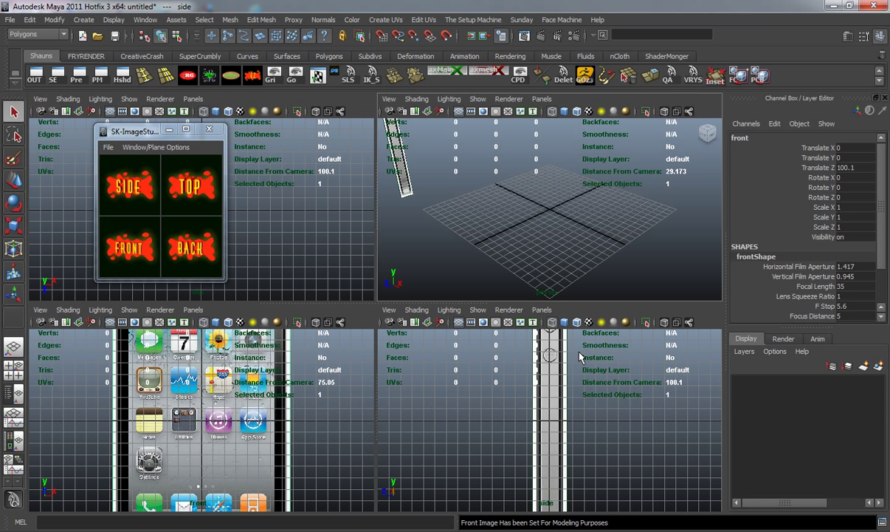
Deselect and orbit the maximized perspective view to inspect both planes, then restore four views
{"action": "left_click", "coordinate": [287, 255]}
{"action": "key", "text": "space"}
{"action": "left_click_drag", "start_coordinate": [398, 295], "coordinate": [291, 285], "text": "alt"}
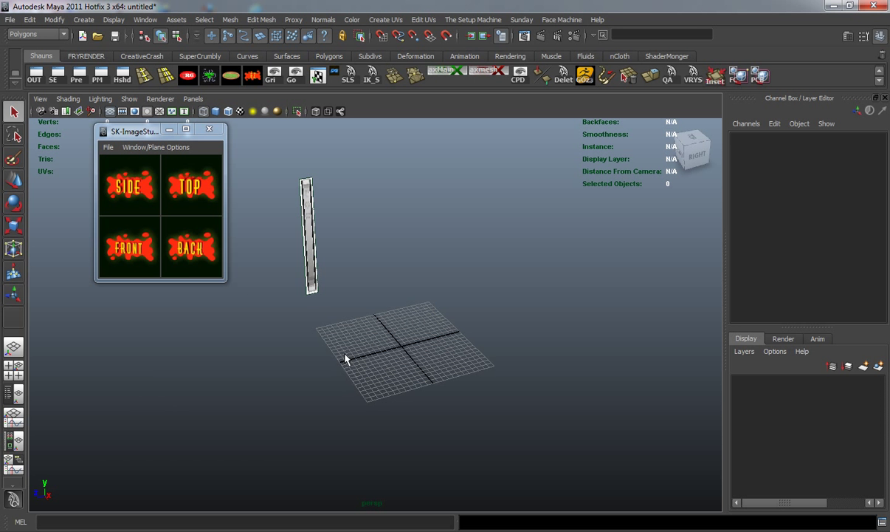
{"action": "left_click_drag", "start_coordinate": [344, 358], "coordinate": [416, 344], "text": "alt"}
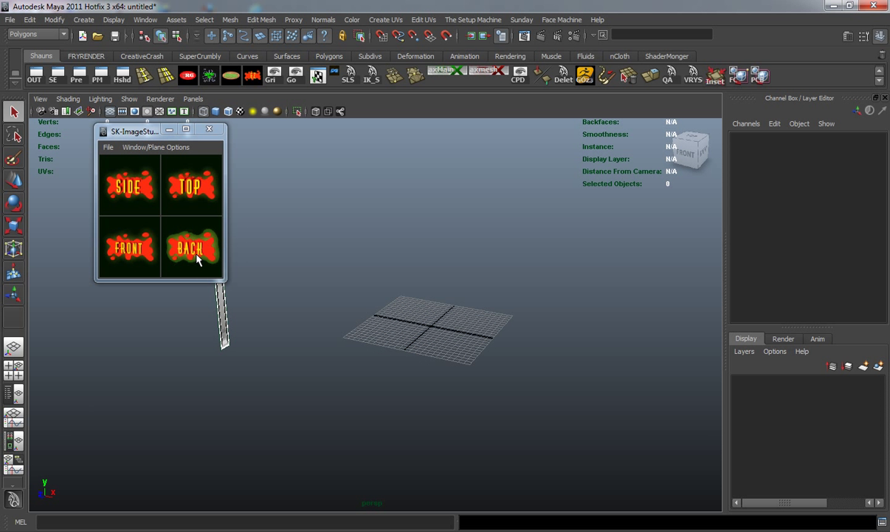
{"action": "key", "text": "space"}
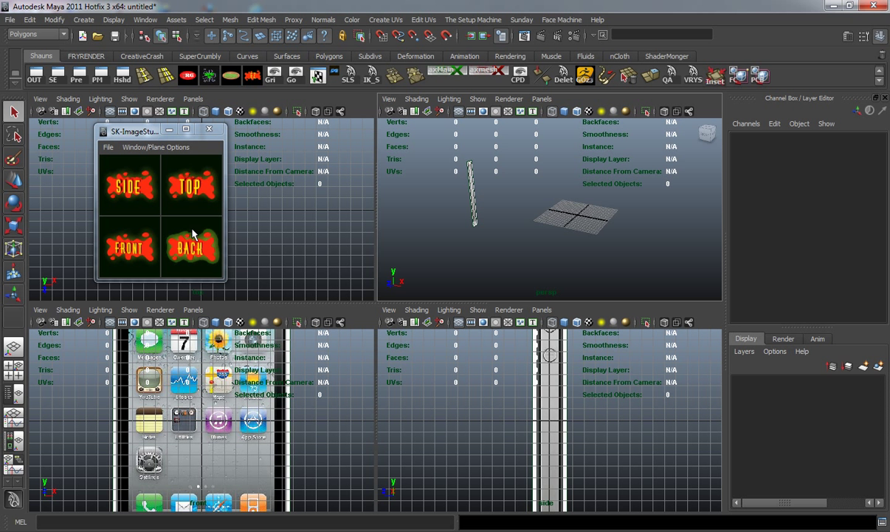
Load Top_366x62.psd as the top-view image plane
{"action": "left_click", "coordinate": [181, 190]}
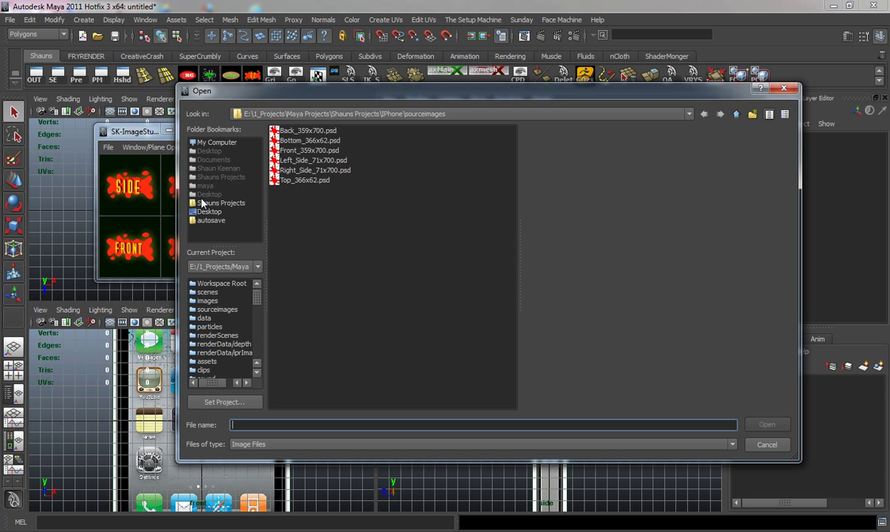
{"action": "left_click", "coordinate": [299, 179]}
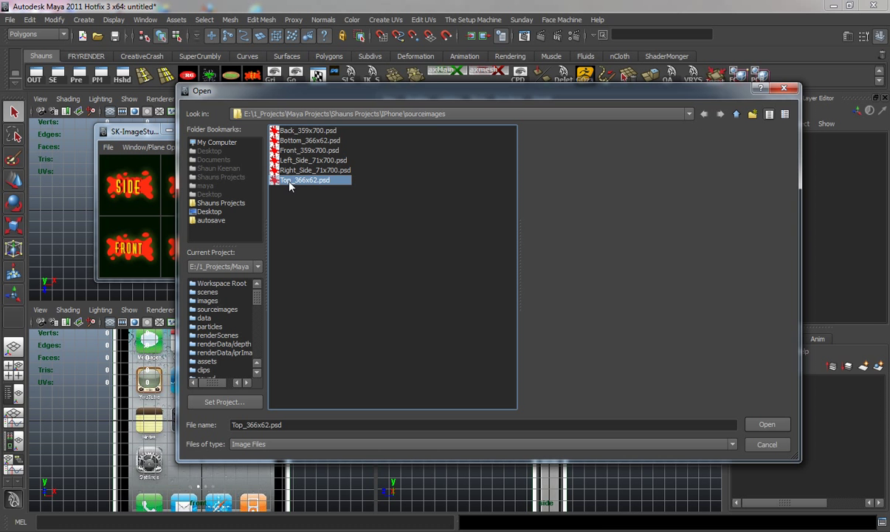
{"action": "left_click", "coordinate": [769, 428]}
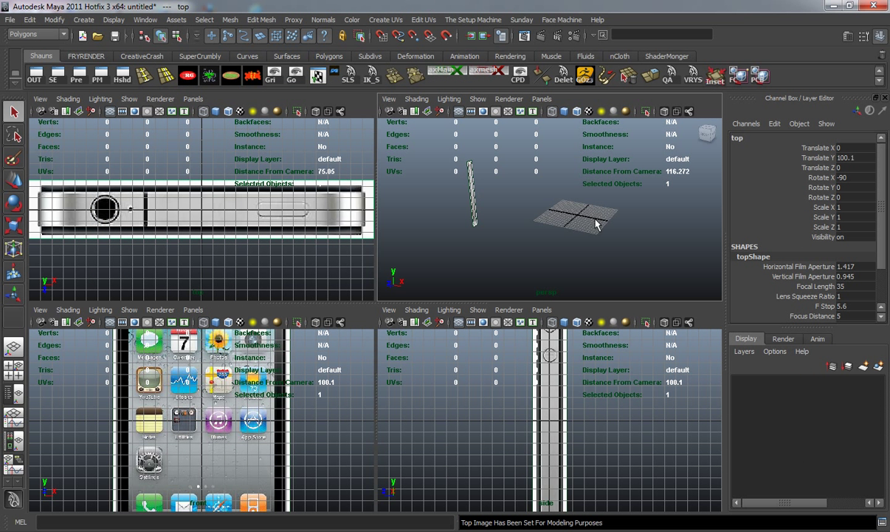
Deselect and orbit the perspective view to inspect all three reference planes
{"action": "left_click_drag", "start_coordinate": [597, 223], "coordinate": [539, 228], "text": "alt"}
{"action": "left_click", "coordinate": [569, 221]}
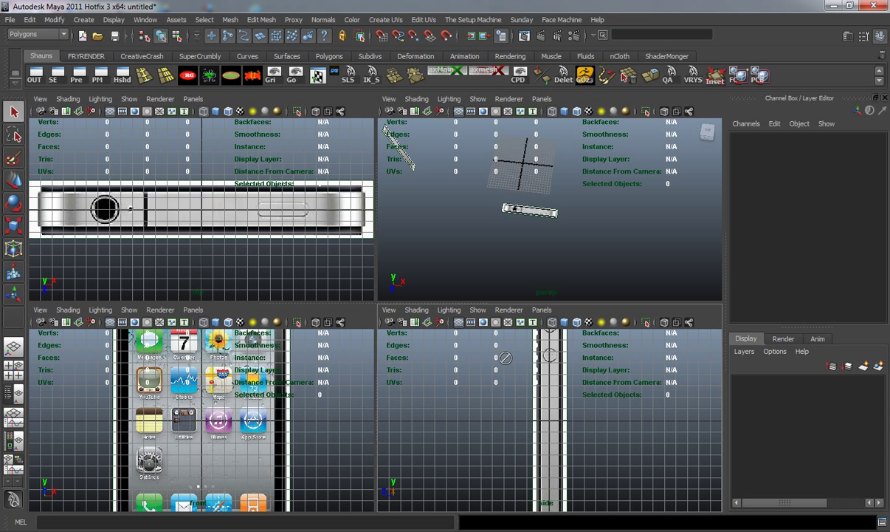
{"action": "left_click_drag", "start_coordinate": [491, 248], "coordinate": [487, 220], "text": "alt"}
{"action": "key", "text": "w"}
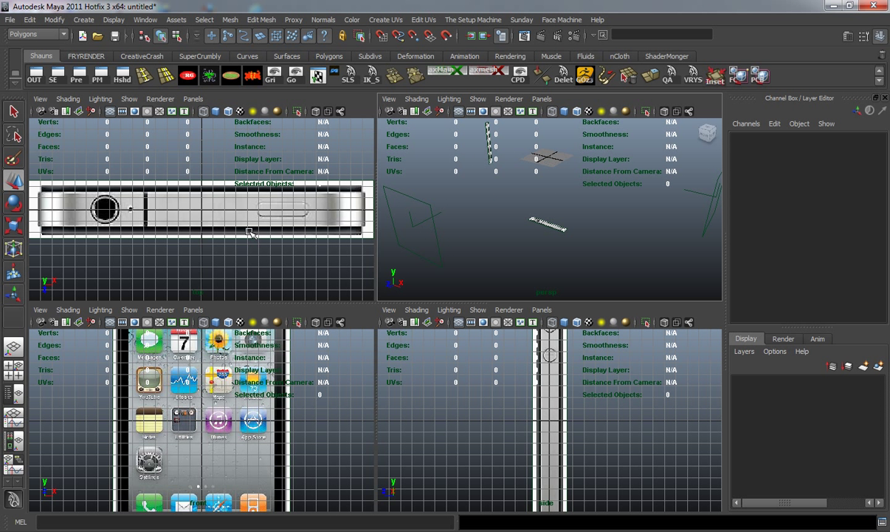